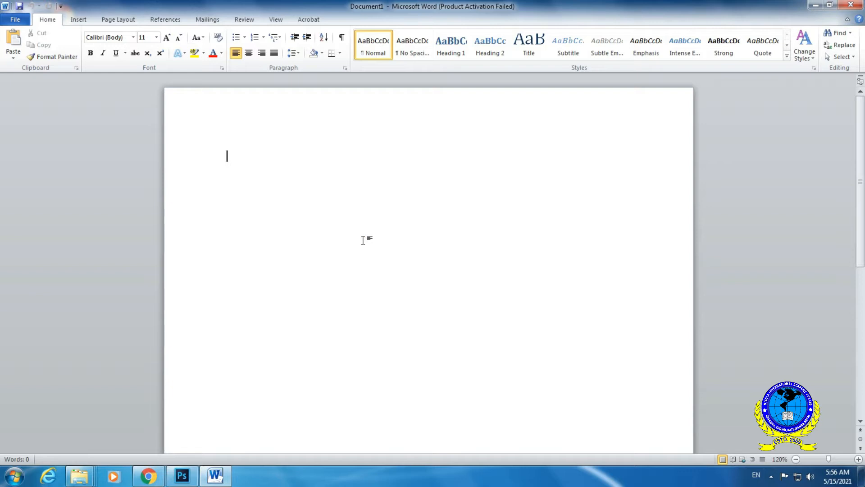
Step: Enter the "Nicola International Academy" heading with its introductory paragraph, and copy the entire text
type("ni")
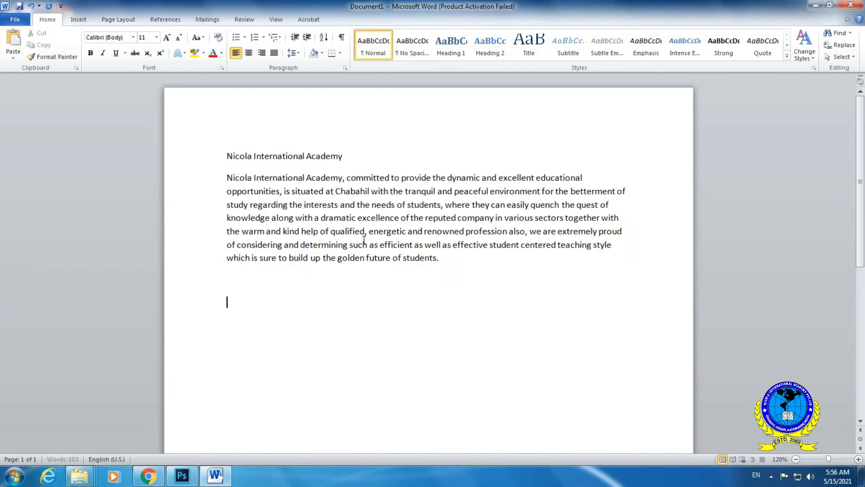
key("ctrl+a")
left_click(41, 47)
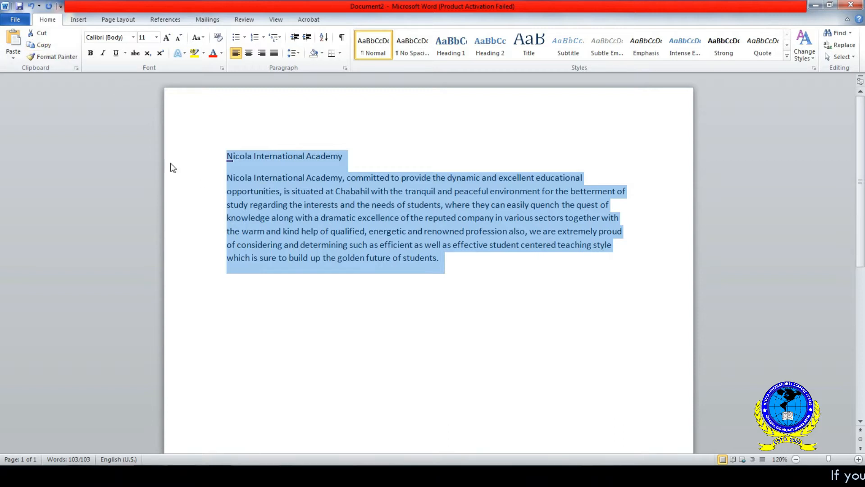
Step: Replace the selected text with the copied content using Paste Special as Picture (Enhanced Metafile)
left_click(13, 58)
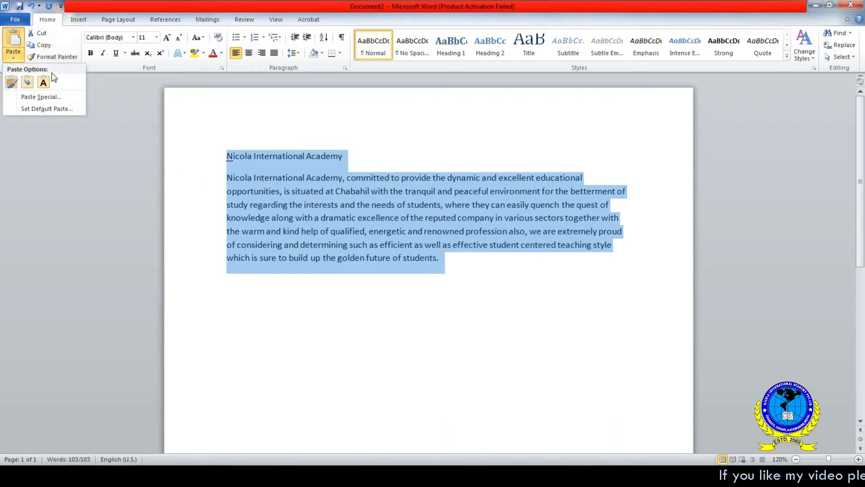
left_click(61, 96)
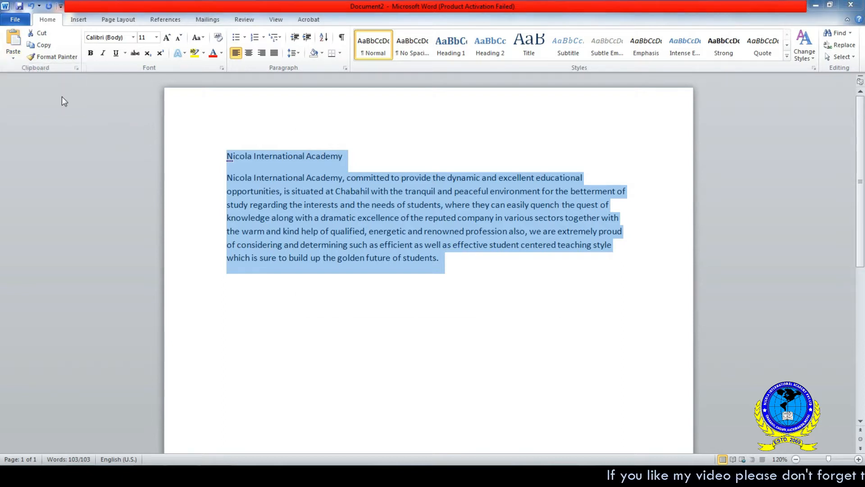
left_click(396, 205)
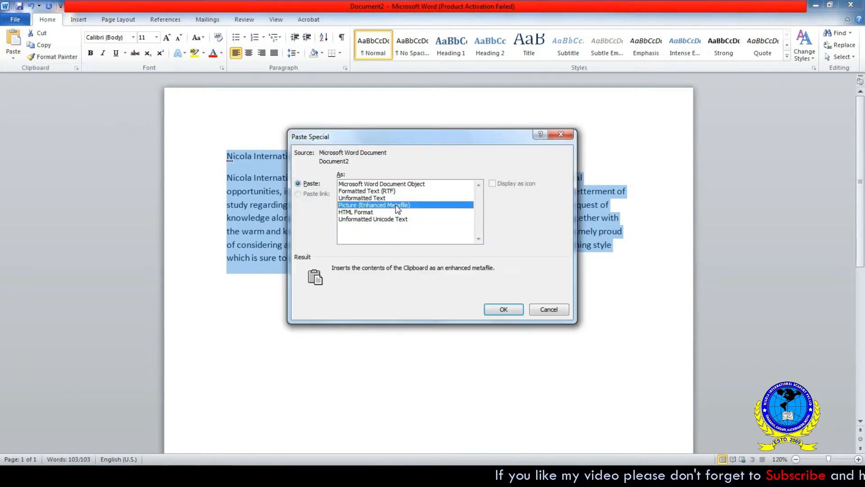
left_click(504, 309)
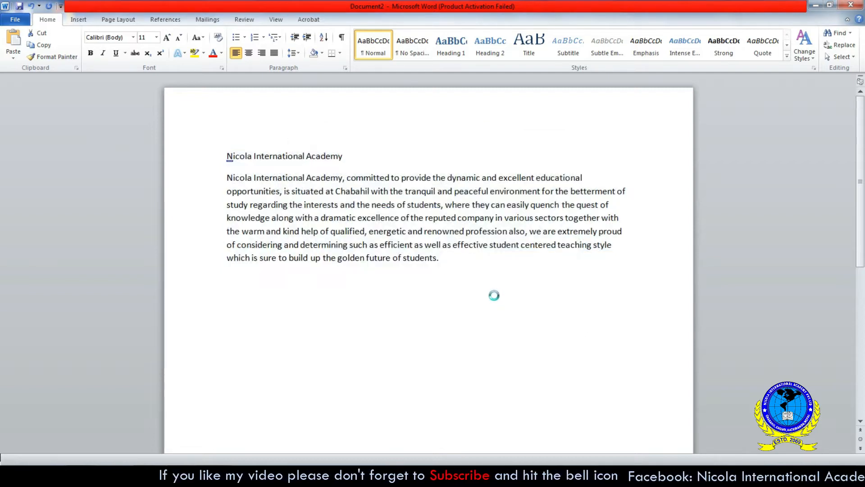
Step: Start saving the pasted text picture as an image on the Desktop, with Portable Network Graphics as the file type
left_click(423, 203)
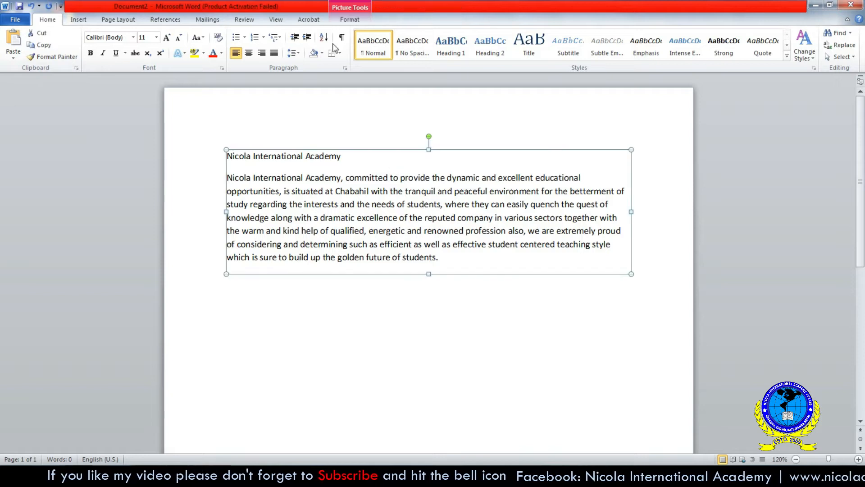
left_click(348, 8)
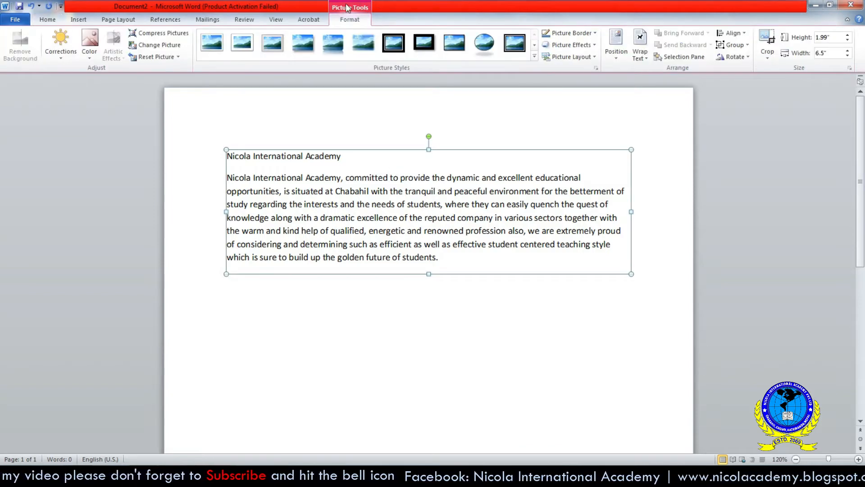
right_click(388, 194)
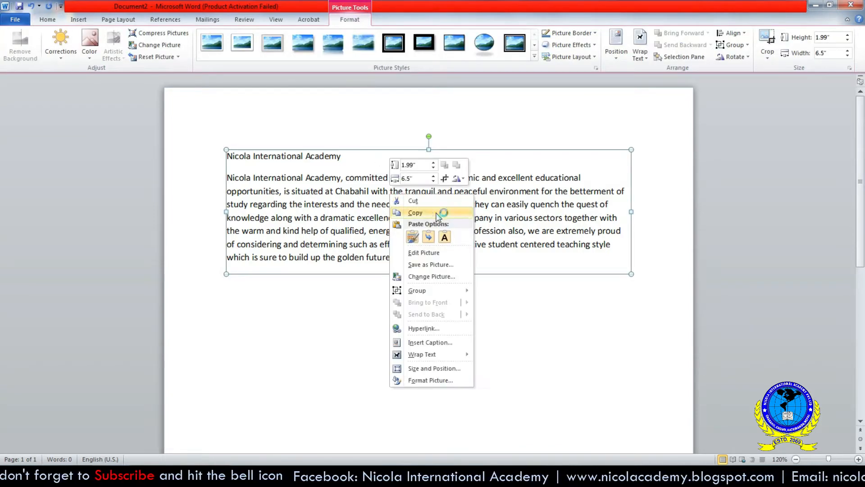
left_click(441, 265)
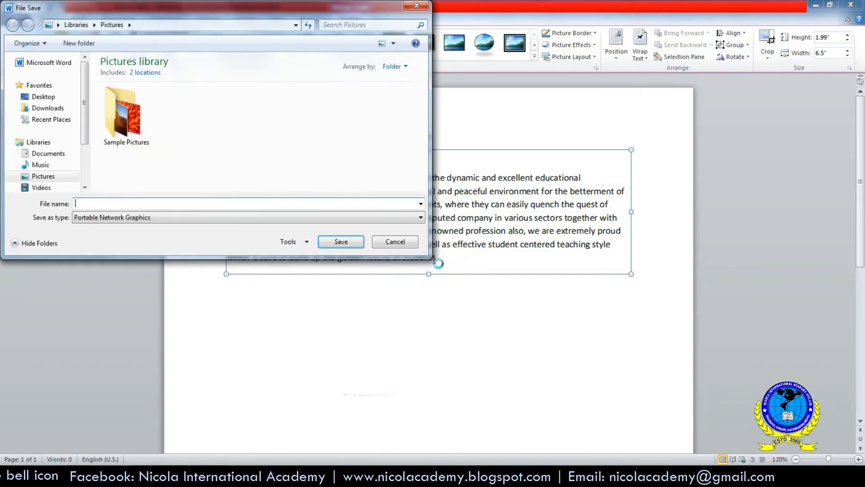
left_click(43, 97)
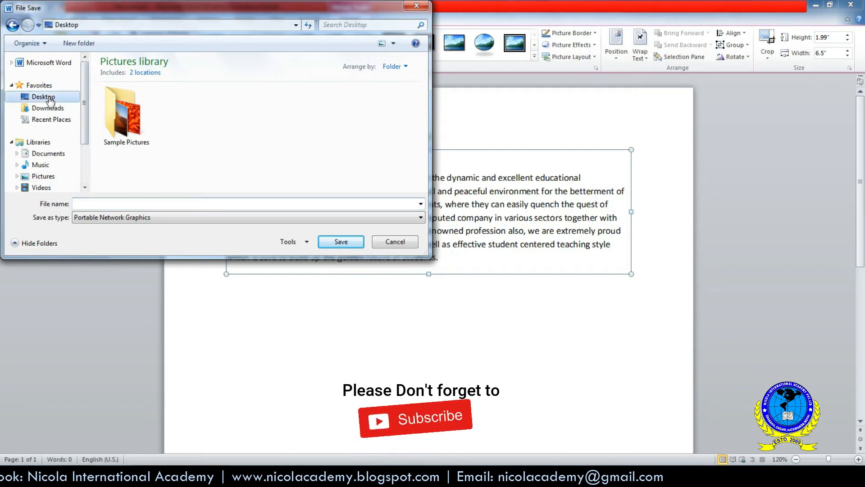
left_click(143, 217)
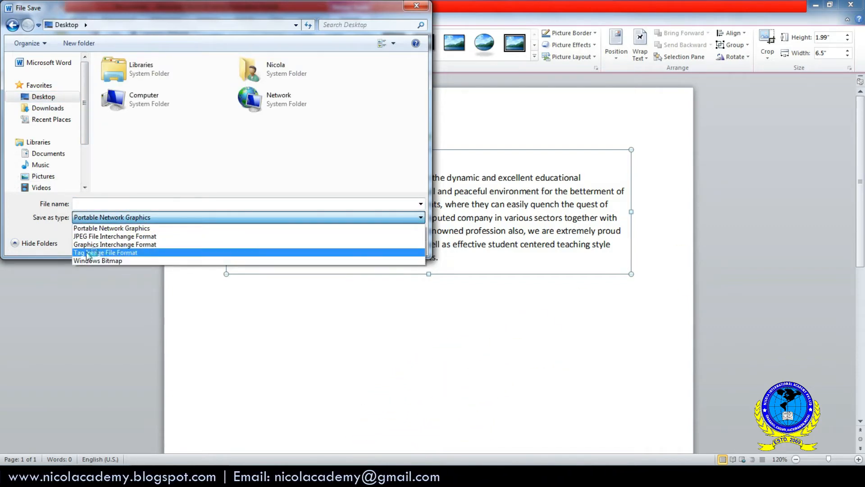
Step: Name the image file "Nicola International Academy png file" and save it
left_click(131, 201)
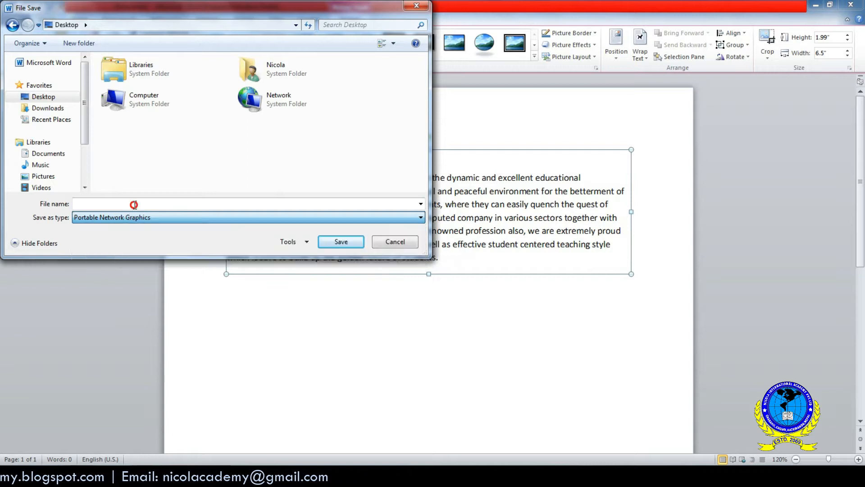
type("Ni")
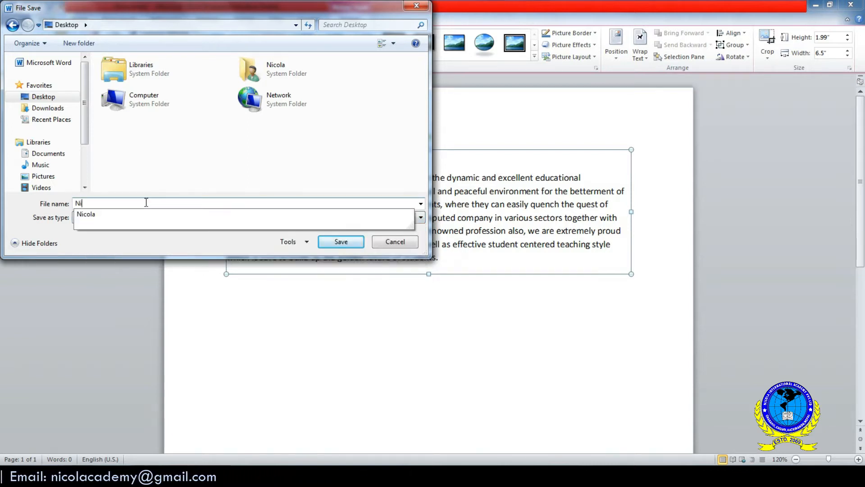
type("cola inte")
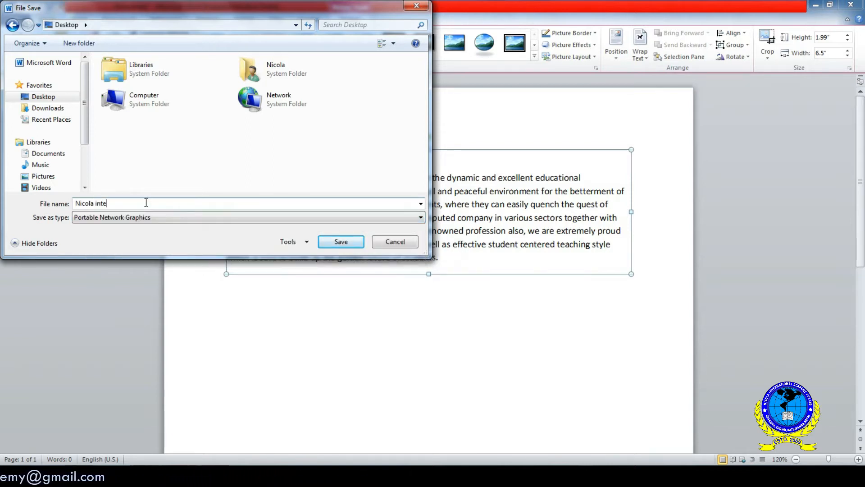
key("BackSpace")
key("BackSpace")
key("BackSpace")
key("BackSpace")
type("International Academy png file")
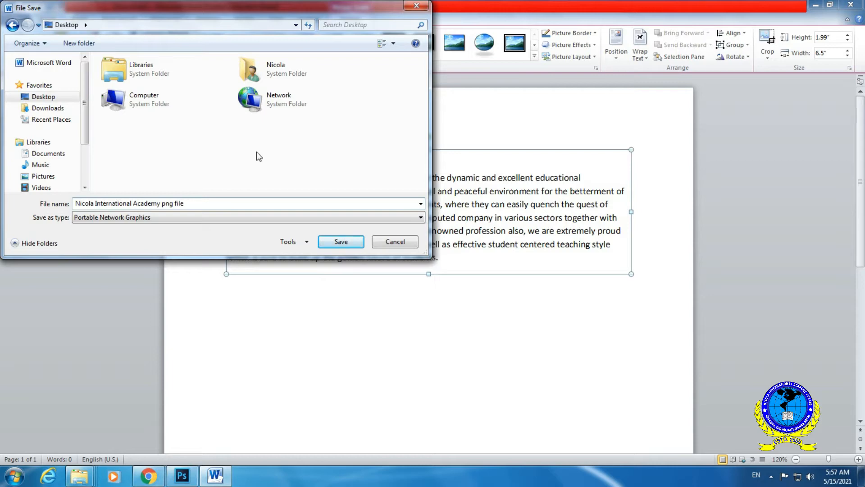
left_click(340, 242)
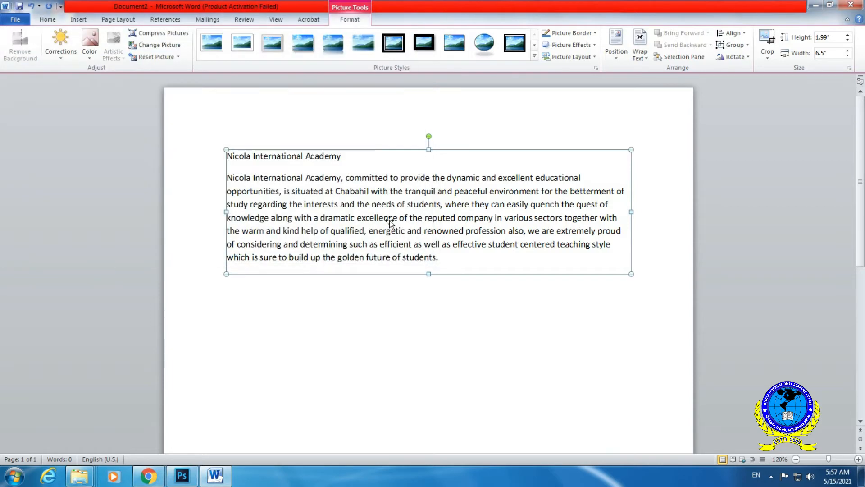
Step: Move the saved PNG file to the middle of the desktop and open it to inspect the image up close
left_click(817, 5)
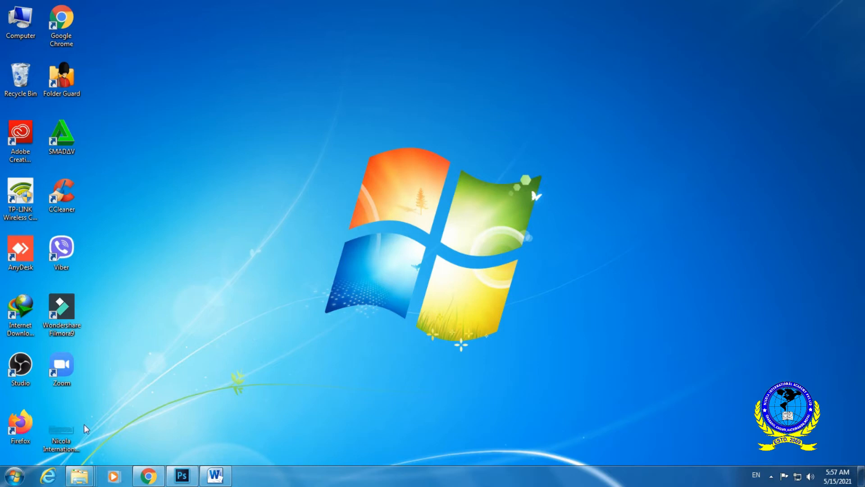
left_click_drag(63, 432, 339, 242)
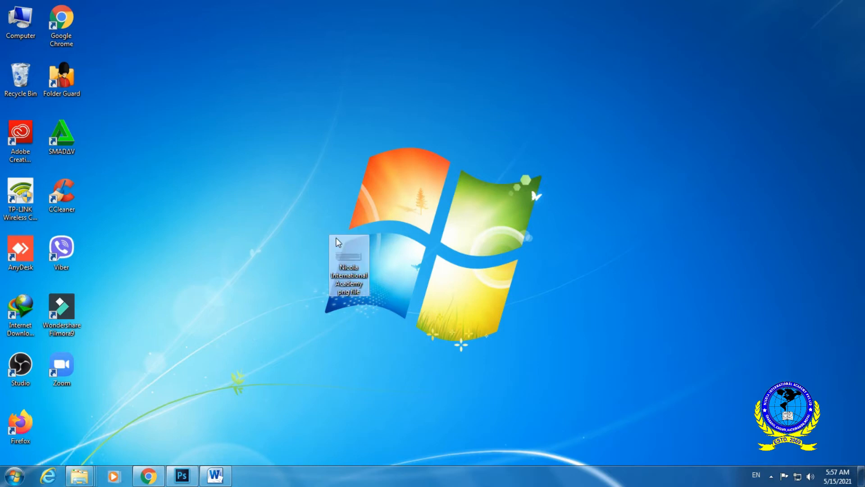
double_click(352, 255)
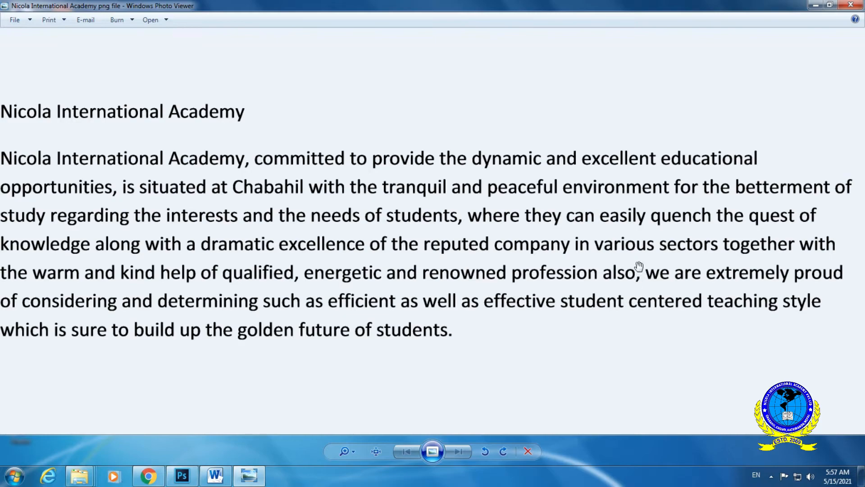
scroll(639, 266, "up", 3)
scroll(567, 240, "down", 3)
left_click(853, 6)
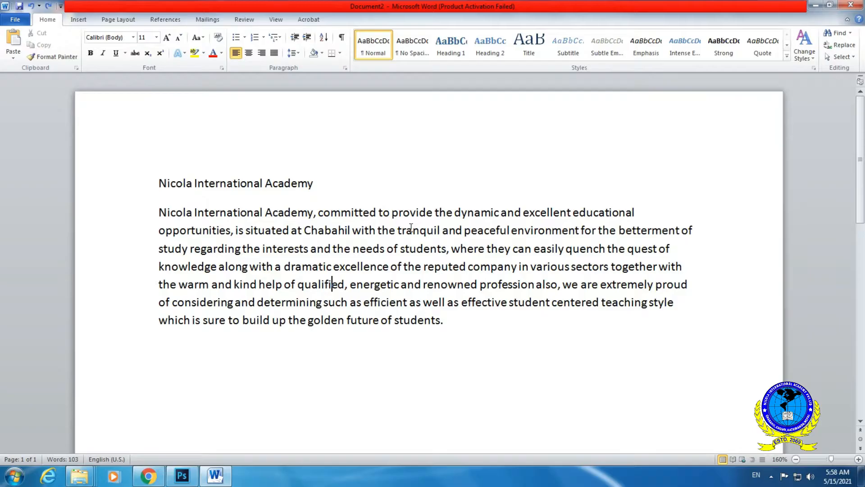
Step: Launch Snipping Tool and capture the area containing the heading and the whole paragraph in the Word document
scroll(411, 227, "down", 2)
scroll(411, 227, "up", 1)
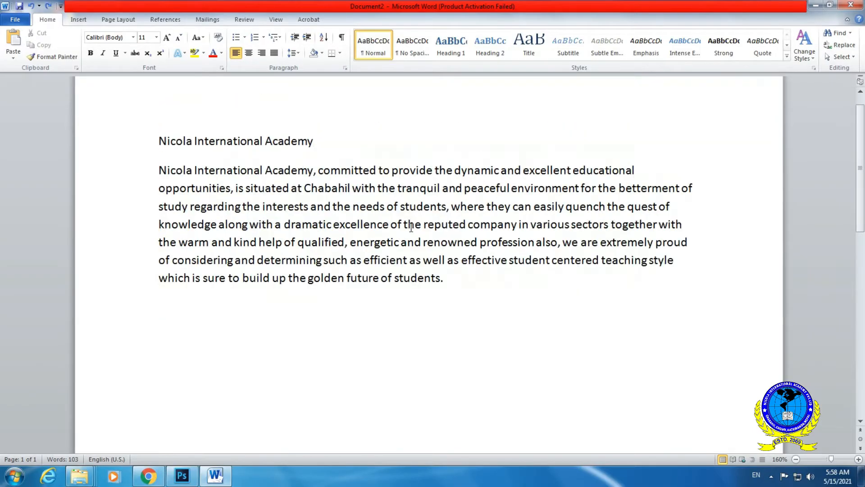
left_click(13, 481)
type("sni")
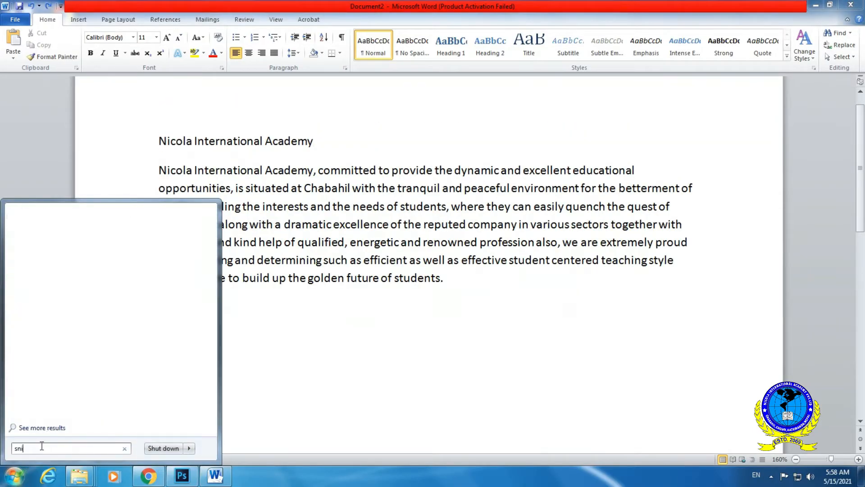
type("pp")
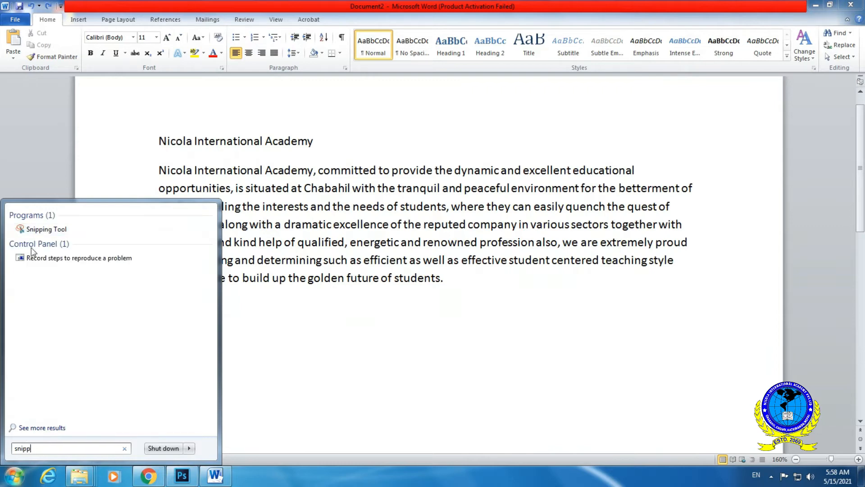
left_click(44, 228)
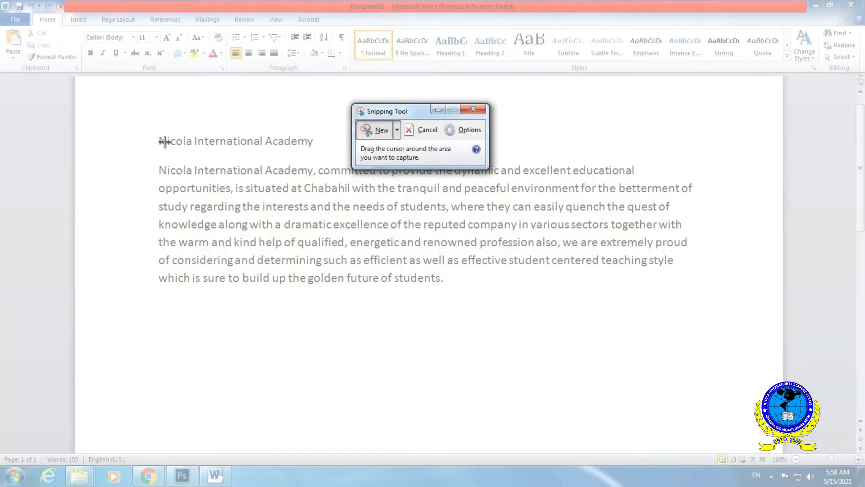
left_click_drag(149, 129, 704, 299)
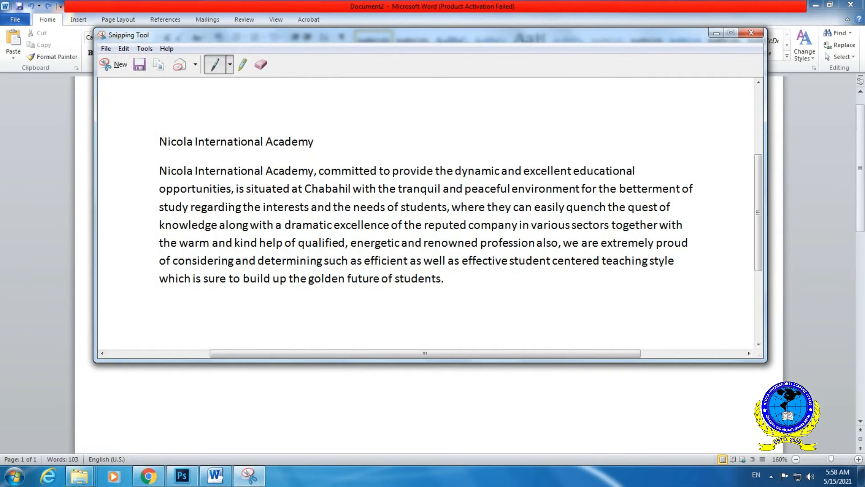
Step: Save the snip on the Desktop as a JPEG file named Nicola, and return to the desktop
left_click(108, 49)
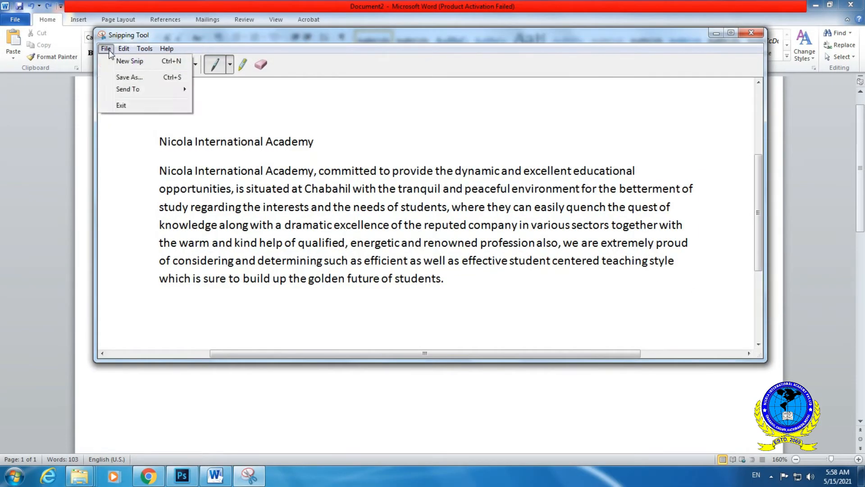
left_click(151, 78)
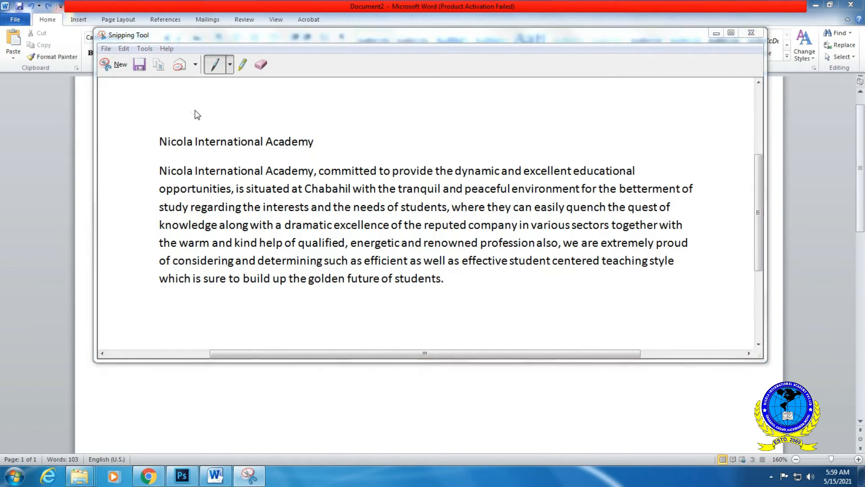
left_click(243, 253)
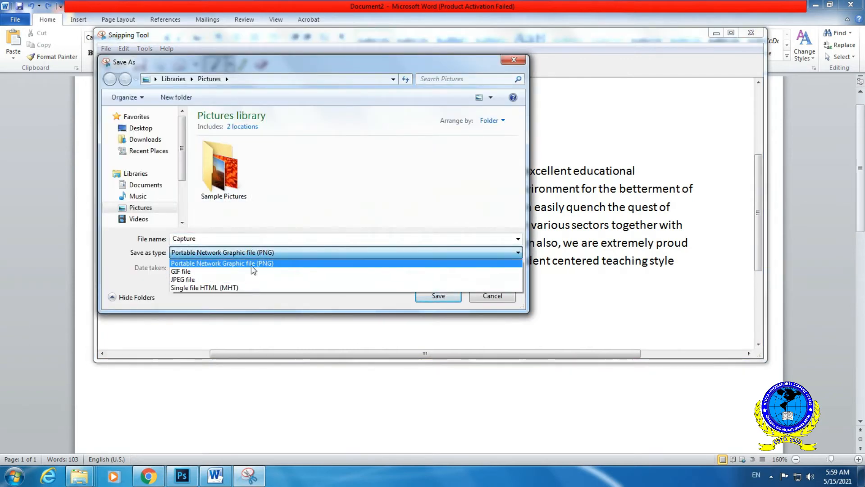
left_click(203, 280)
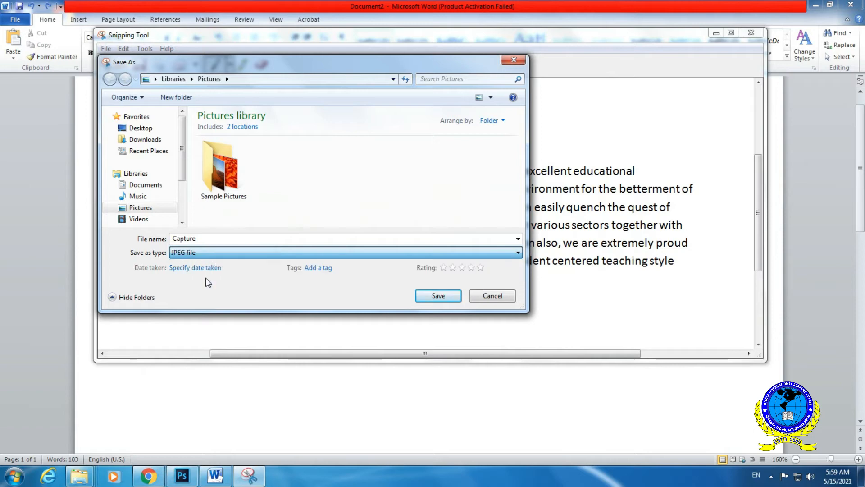
left_click(133, 128)
left_click(227, 237)
type("Nicola")
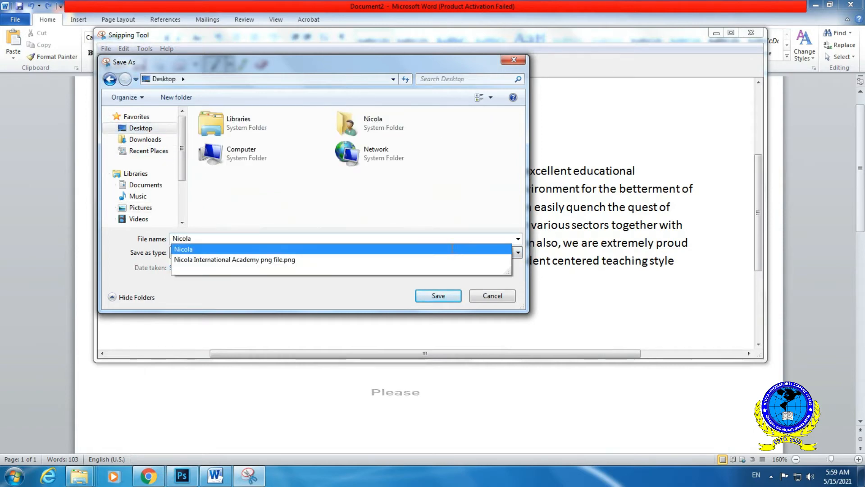
left_click(466, 207)
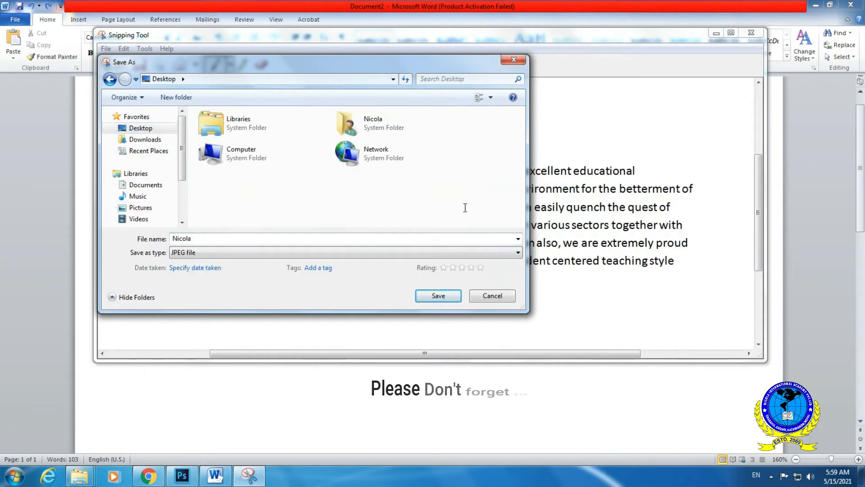
left_click(439, 299)
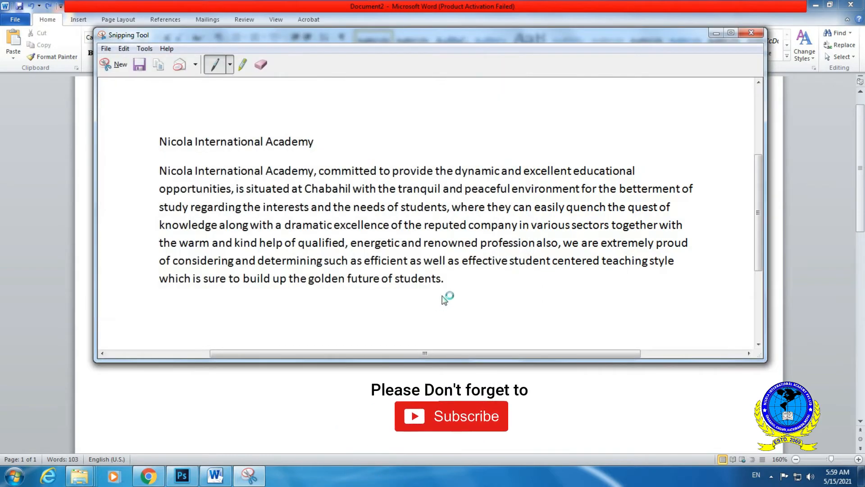
left_click(750, 32)
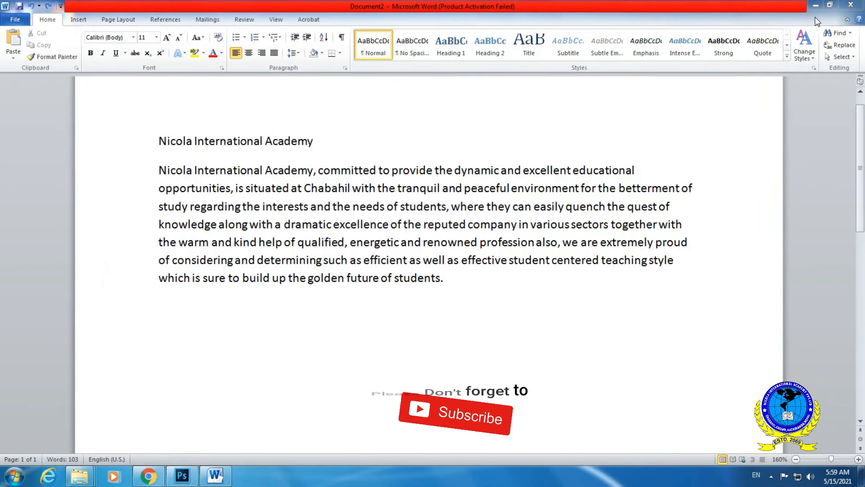
left_click(815, 5)
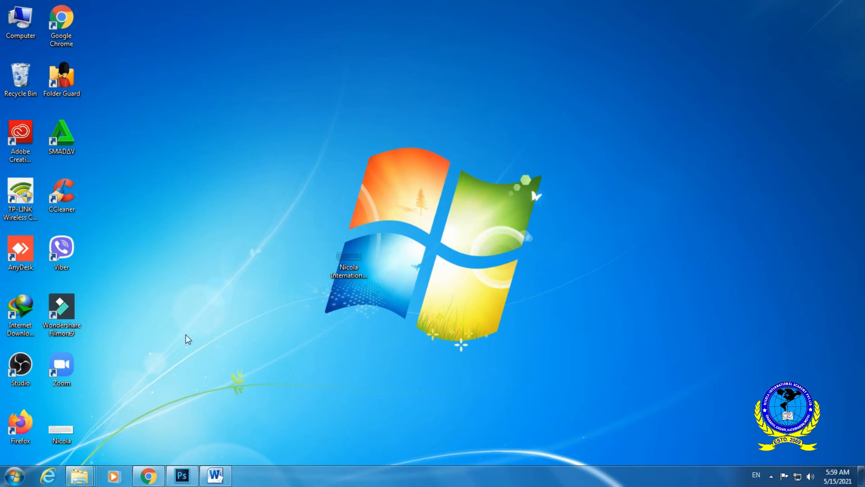
Step: Open the Nicola JPEG from the desktop, zoom in and out to inspect the captured text, and close the viewer
left_click(62, 432)
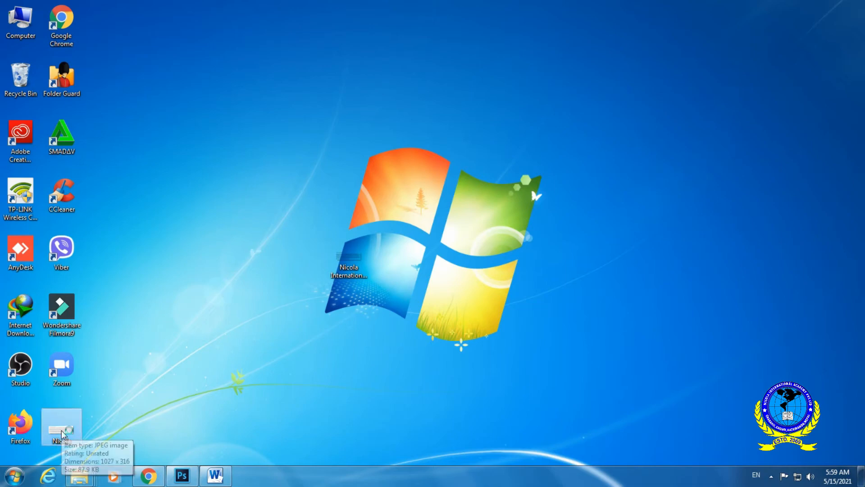
key("Return")
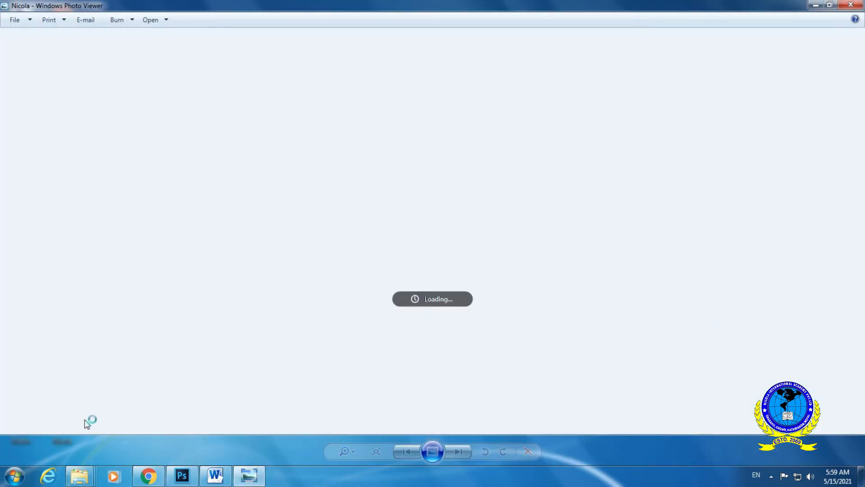
scroll(354, 234, "up", 2)
scroll(550, 219, "down", 2)
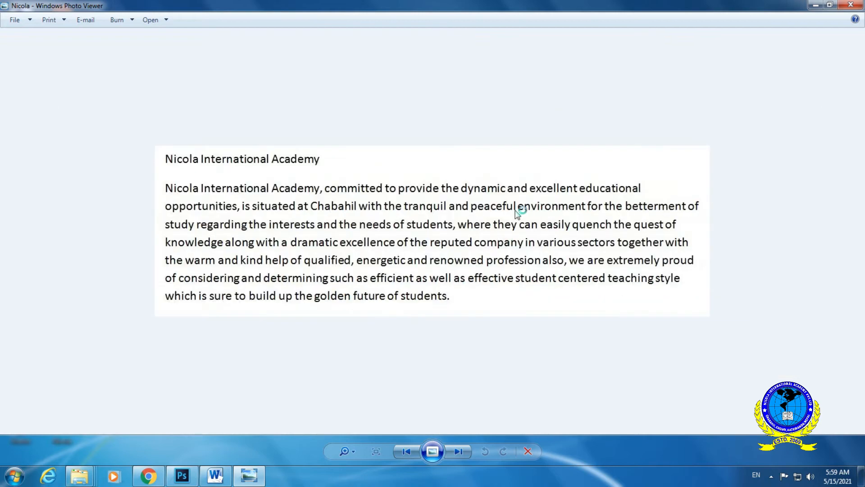
left_click(859, 5)
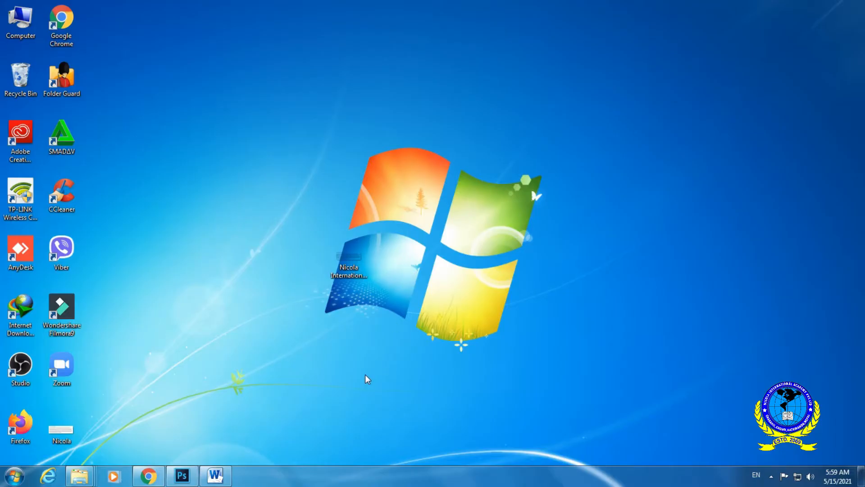
Step: Switch to the Word document, search the computer for mspaint to launch Paint, and minimize Word
left_click(217, 474)
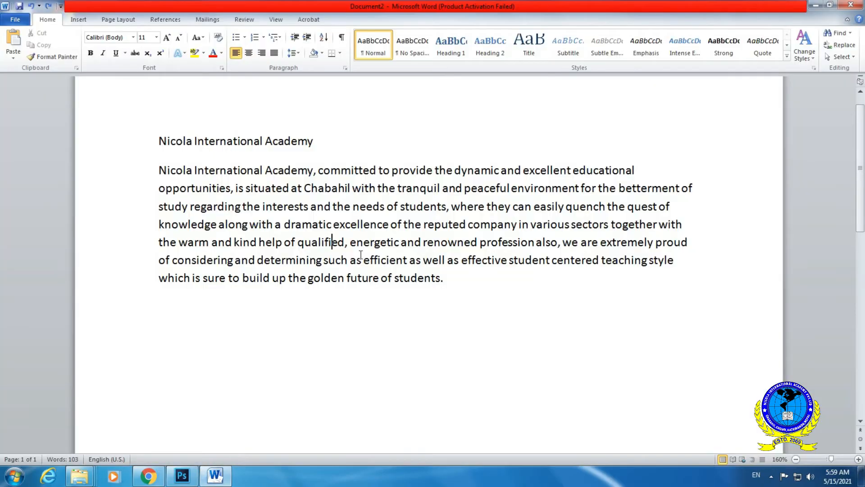
left_click(473, 283)
left_click(14, 476)
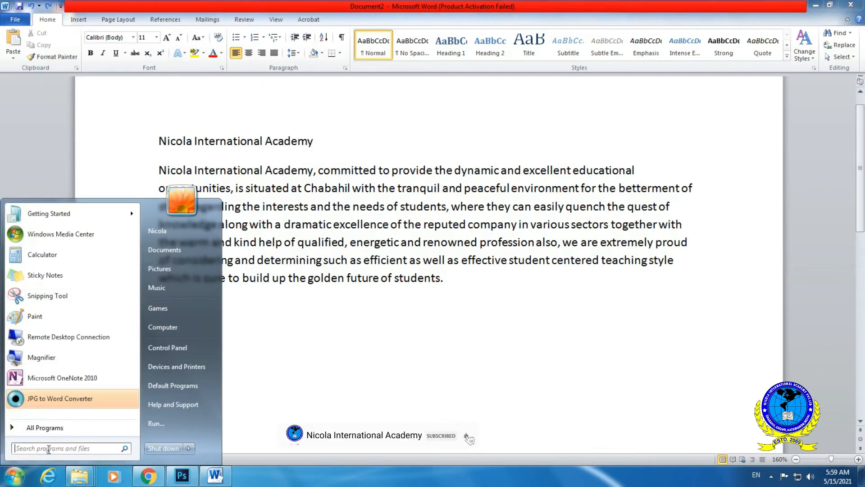
type("mspai")
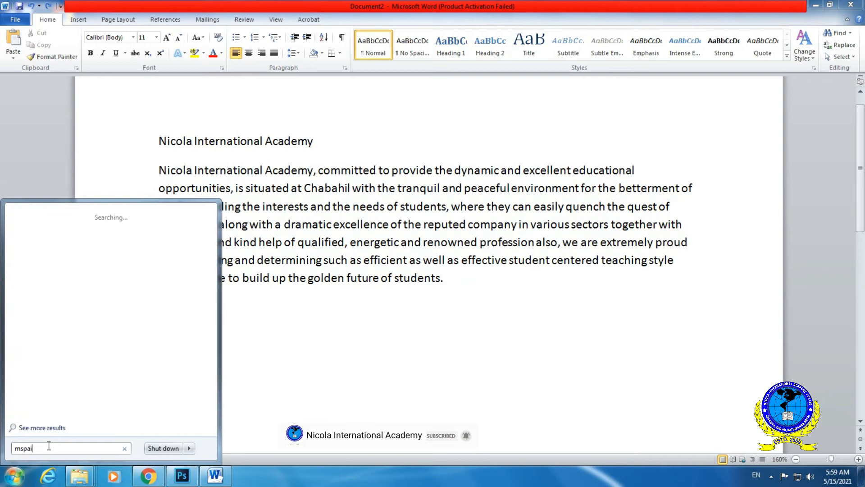
type("nt")
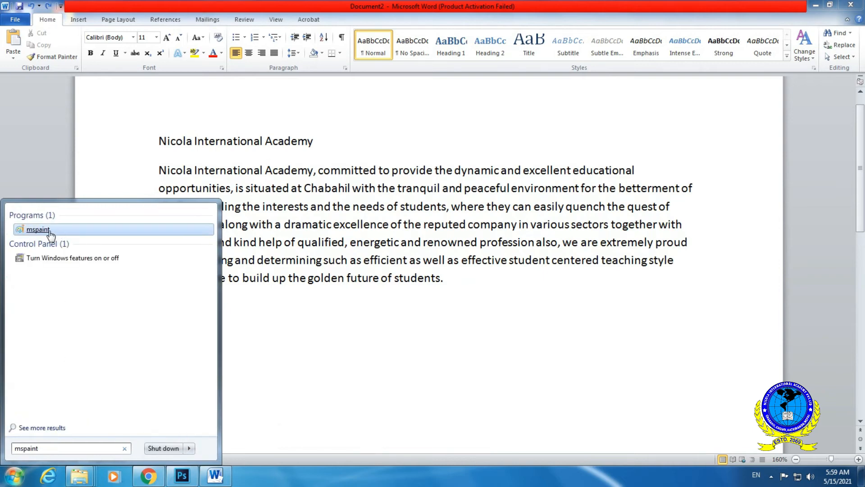
left_click(40, 281)
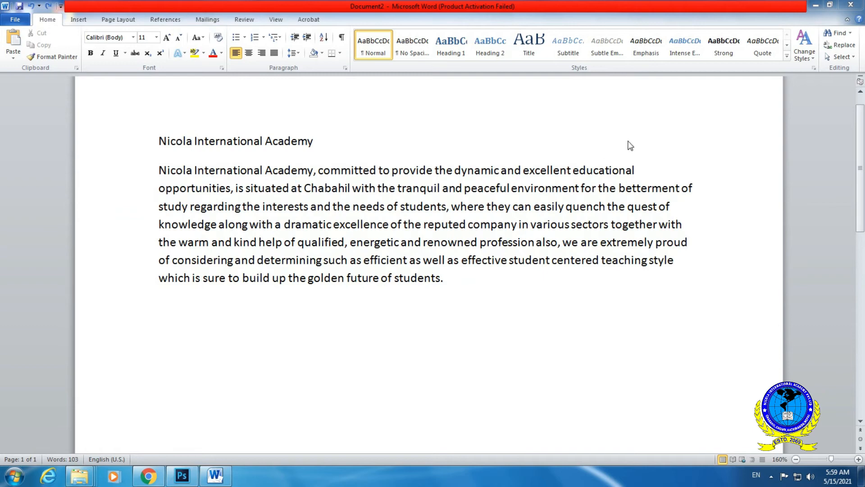
left_click(814, 5)
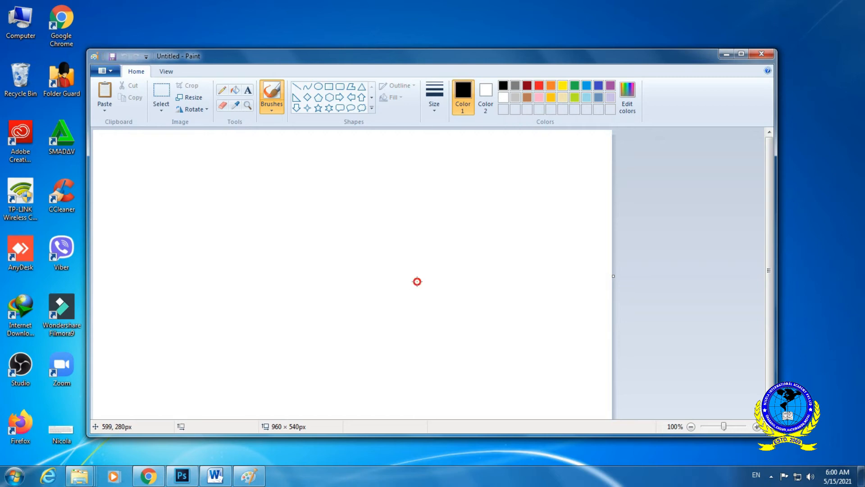
Step: Paste the copied snip of the Word text into Paint and crop the canvas to the heading and paragraph, about 1015 × 331 px
key("ctrl+v")
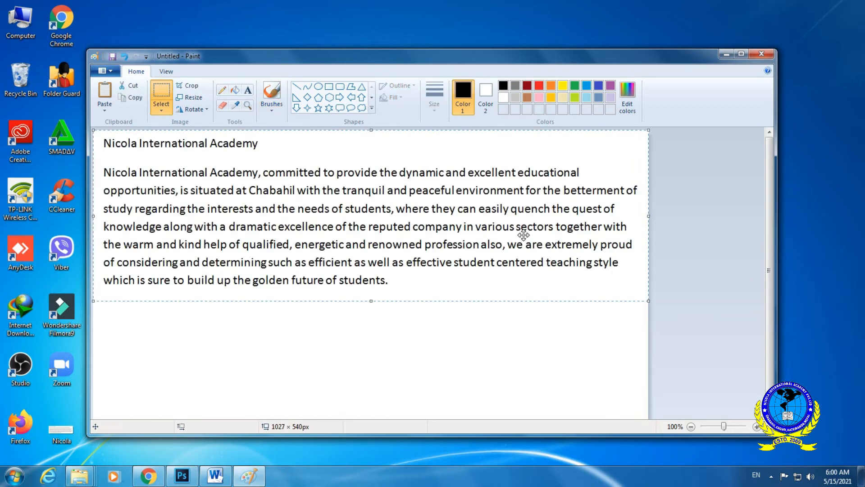
scroll(517, 239, "down", 2, "ctrl")
scroll(516, 240, "up", 1, "ctrl")
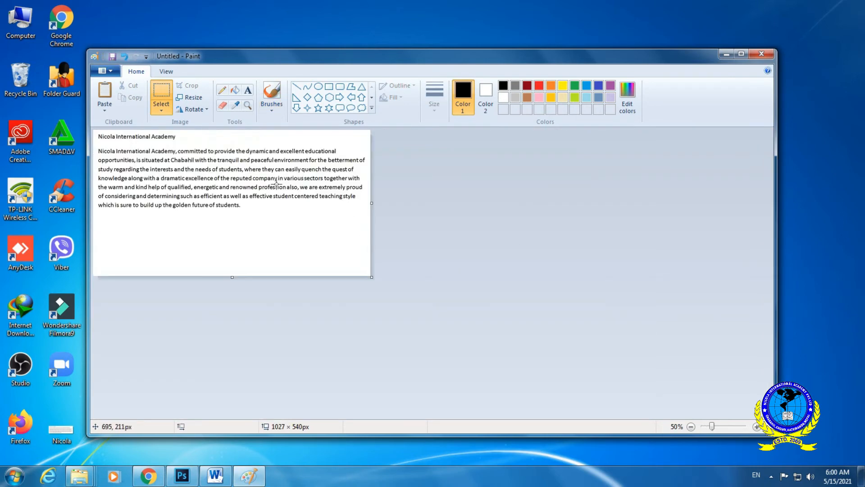
left_click_drag(95, 131, 369, 220)
left_click(183, 85)
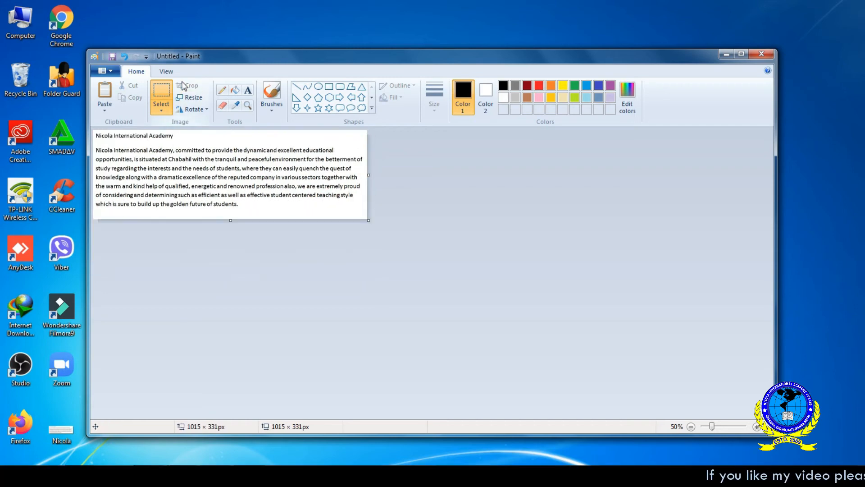
Step: Save the cropped picture on the Desktop as a JPEG file named "Nicola Academy" and close Paint
left_click(114, 71)
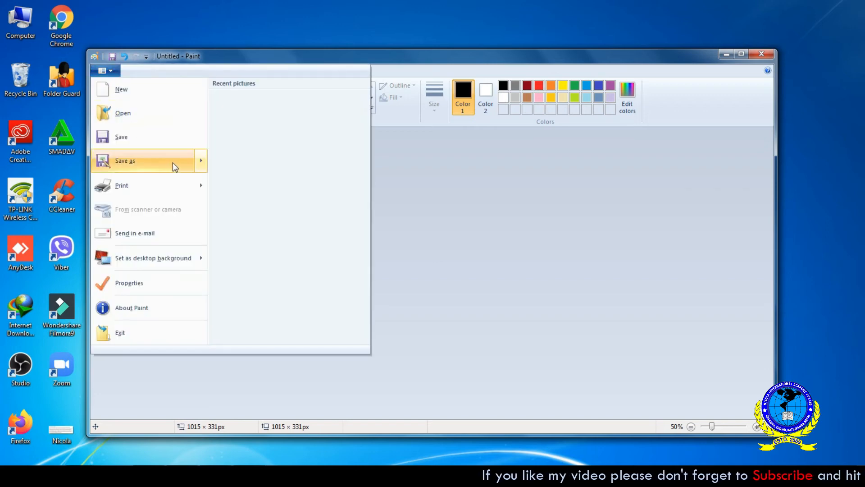
left_click(173, 162)
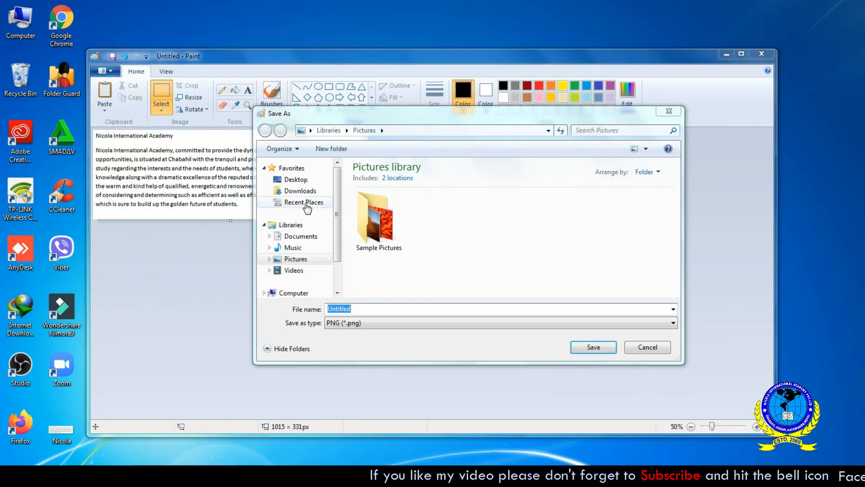
left_click(288, 179)
left_click(434, 324)
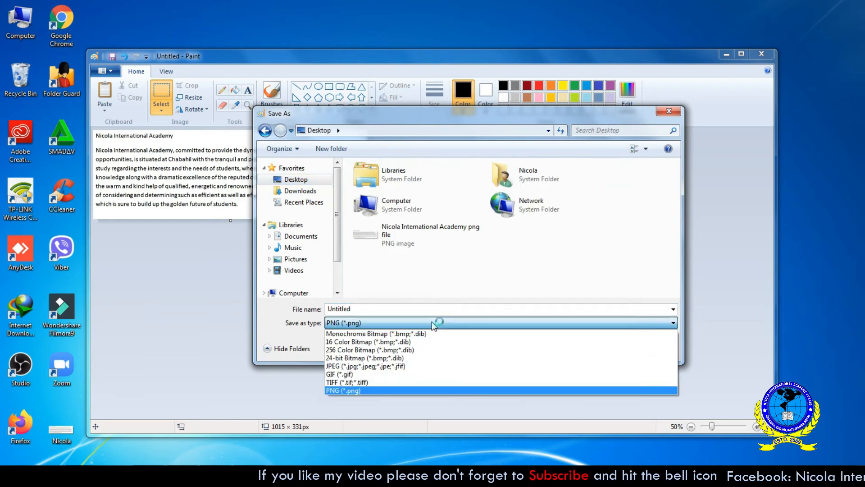
left_click(381, 367)
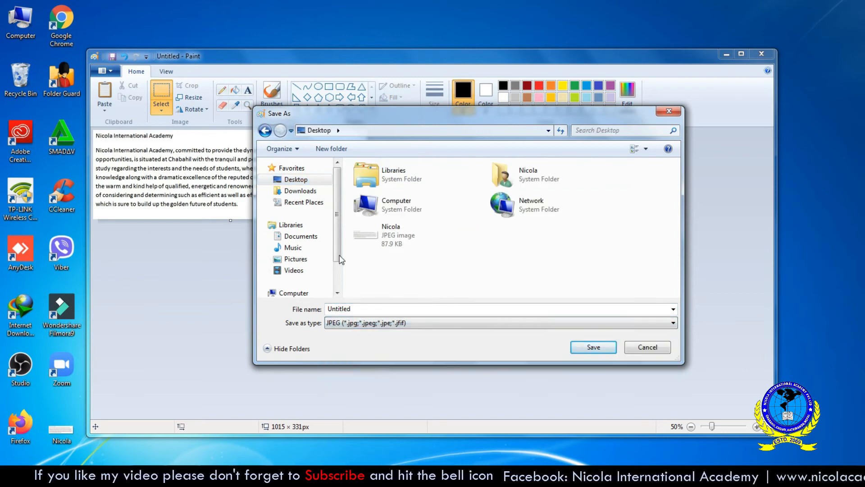
double_click(381, 308)
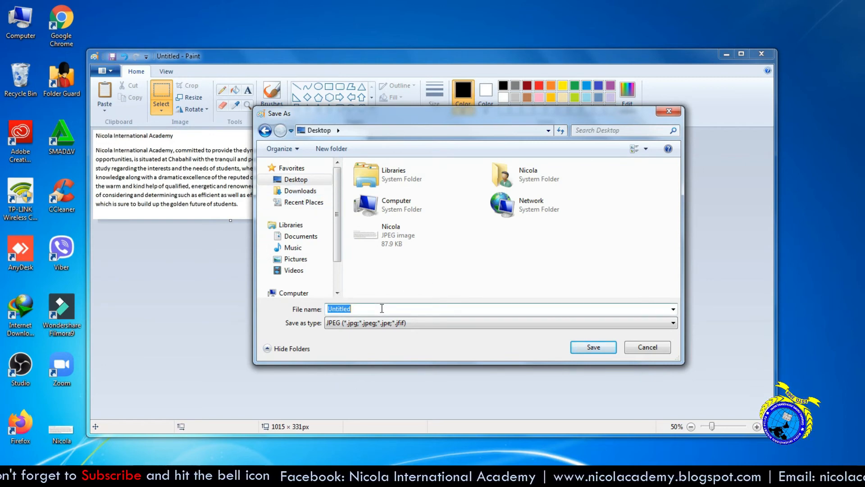
type("Nicola Academy")
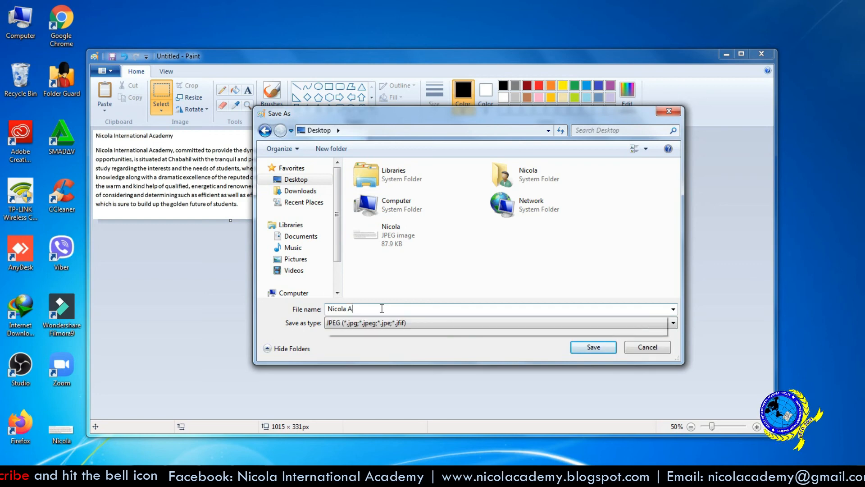
left_click(593, 347)
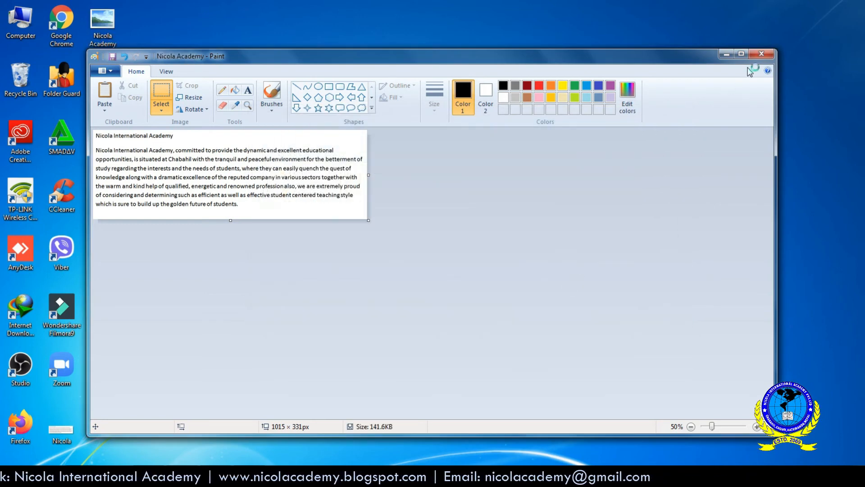
left_click(762, 54)
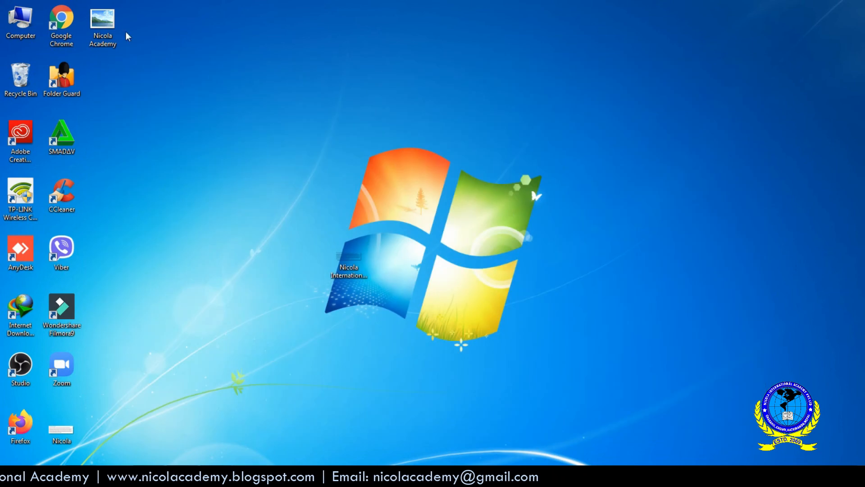
Step: Open the Nicola Academy image from the desktop, zoom in and out to check its text, and close the viewer
double_click(115, 38)
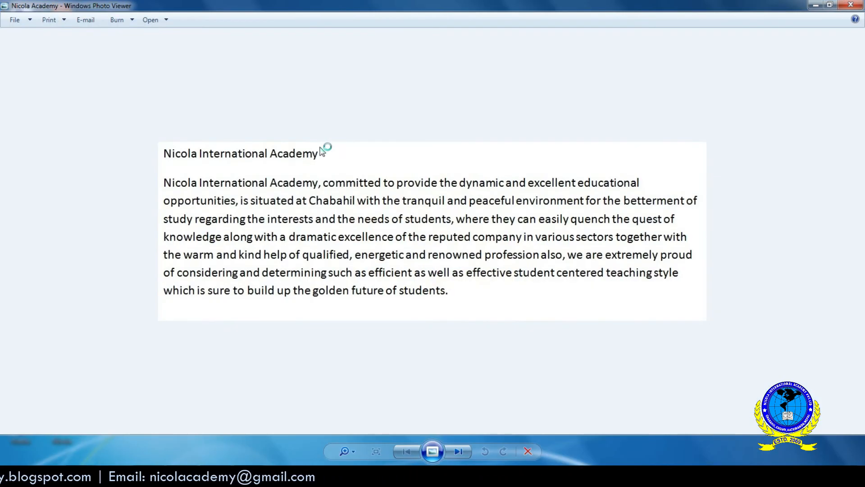
scroll(466, 220, "up", 4)
scroll(466, 219, "down", 4)
scroll(470, 223, "up", 1)
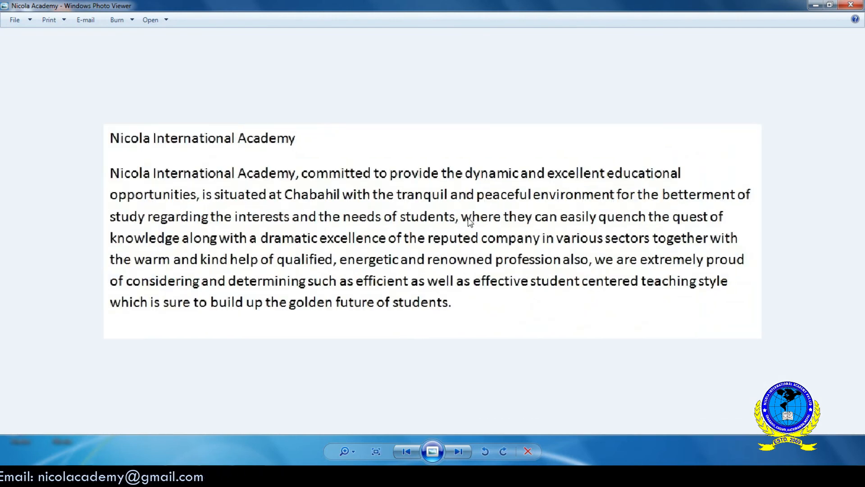
left_click(851, 5)
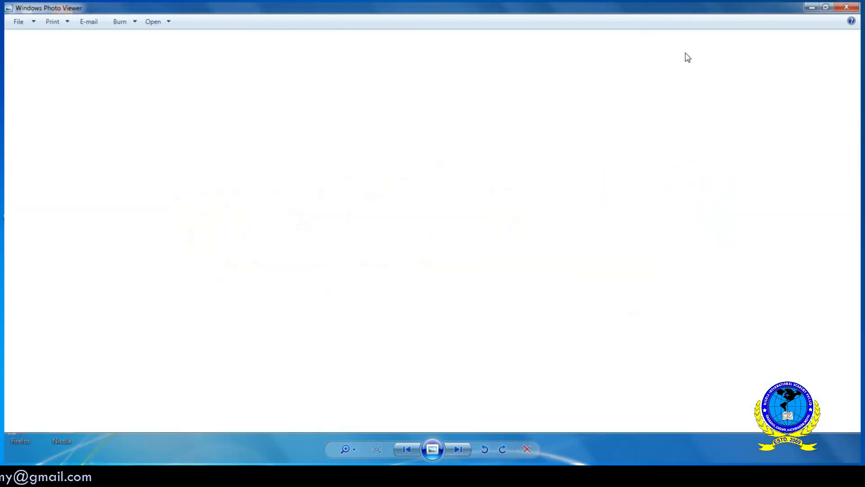